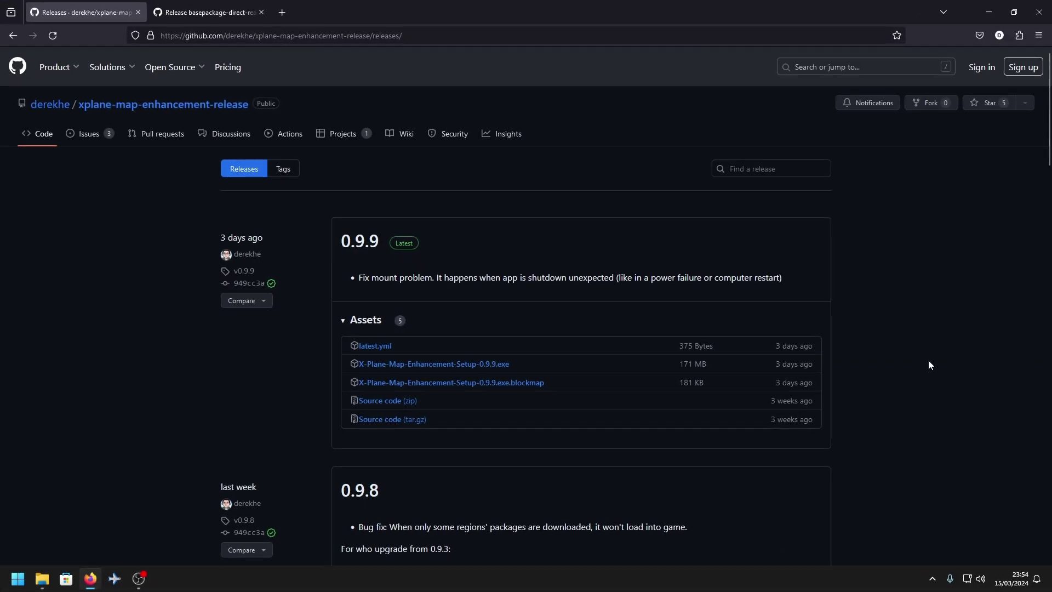
Step: Save X-Plane-Map-Enhancement-Setup-0.9.9.exe from the GitHub release into the Map Enhancement folder
left_click(41, 578)
left_click(457, 372)
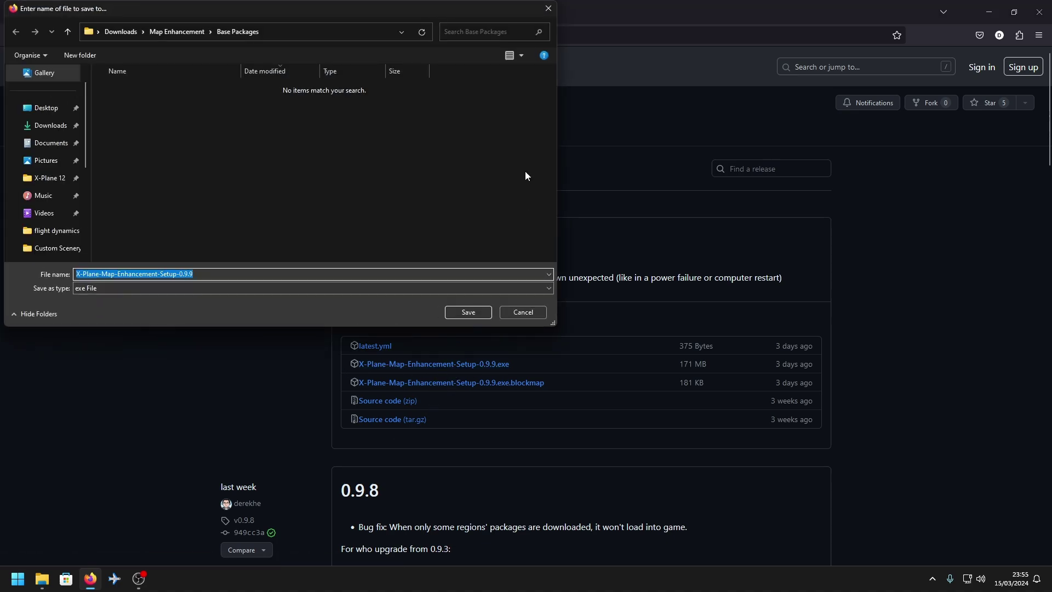
left_click(189, 34)
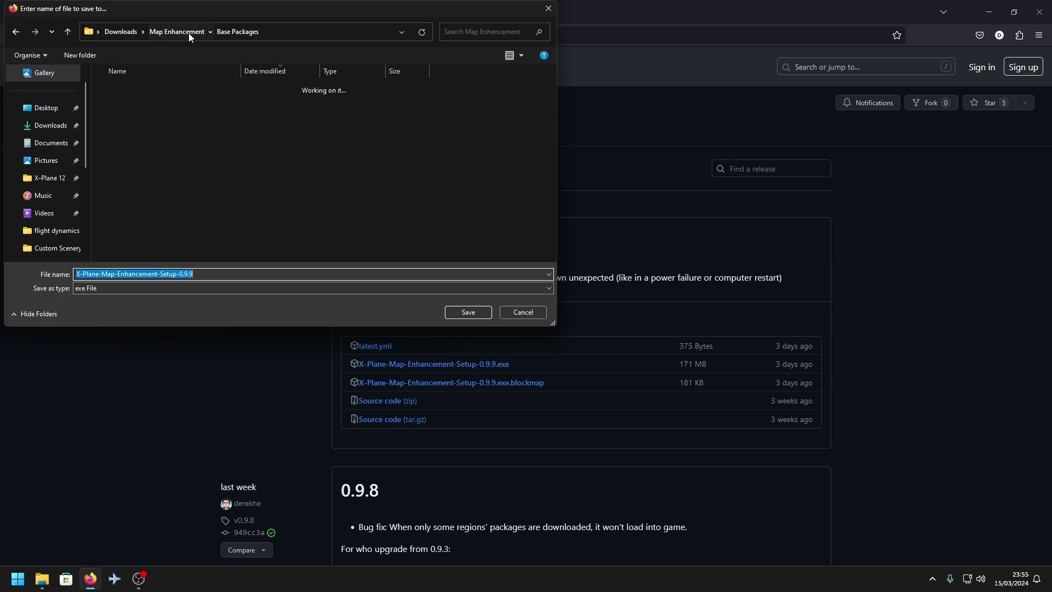
left_click(477, 310)
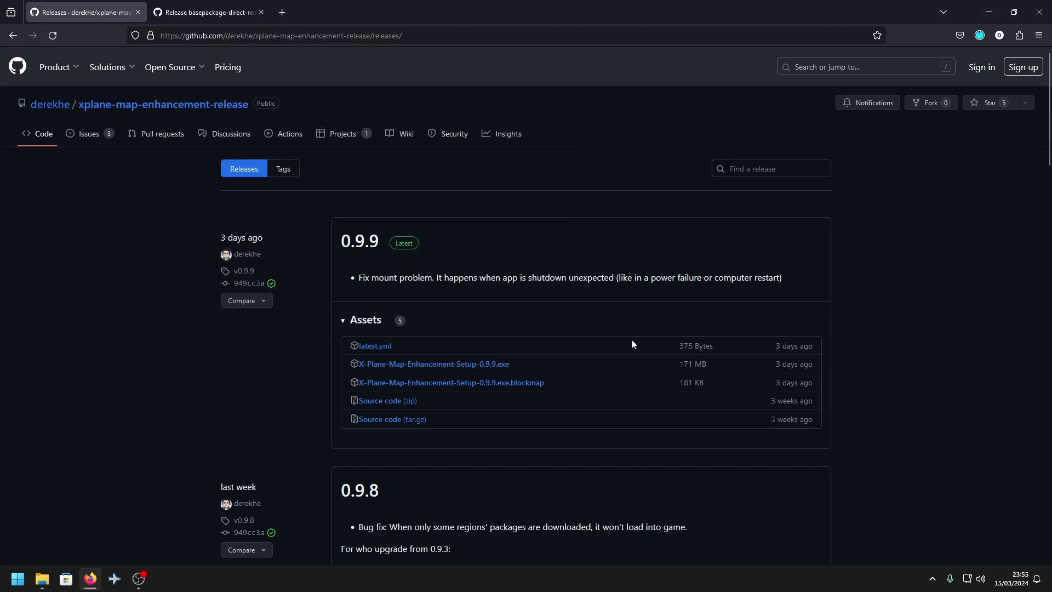
Step: Switch to the basepackage-direct-read release tab to review its 50 split 7z assets
left_click(212, 21)
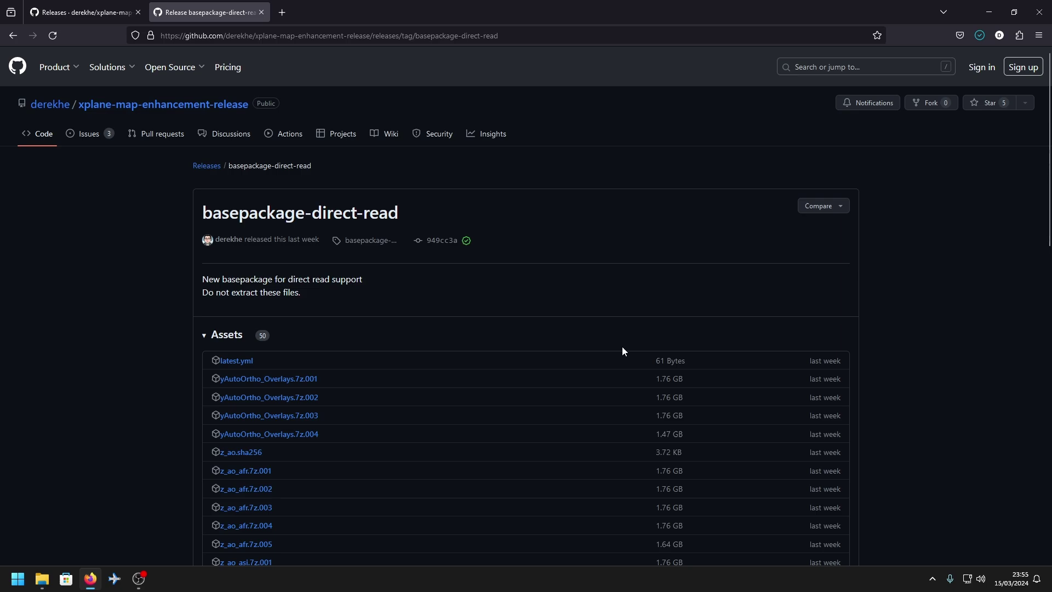
scroll(105, 384, "down", 3)
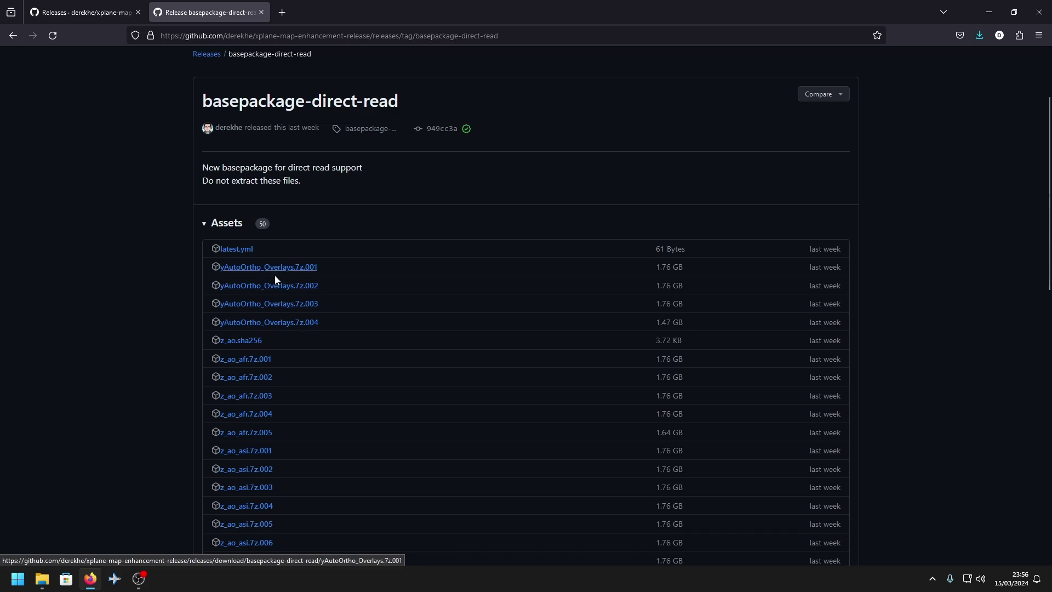
scroll(324, 344, "down", 1)
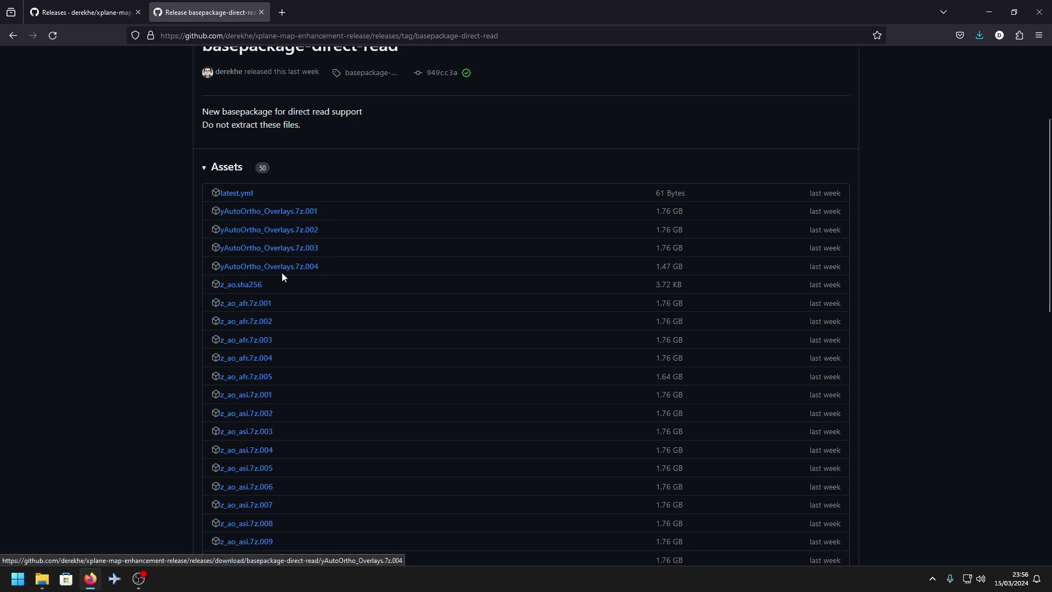
scroll(137, 277, "down", 3)
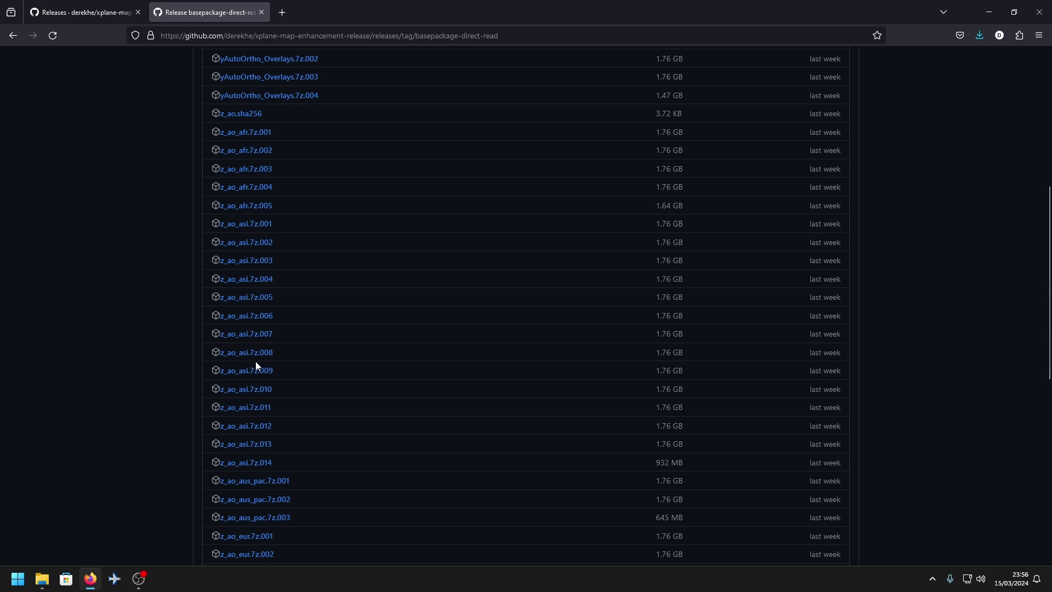
scroll(256, 362, "down", 3)
scroll(276, 296, "down", 1)
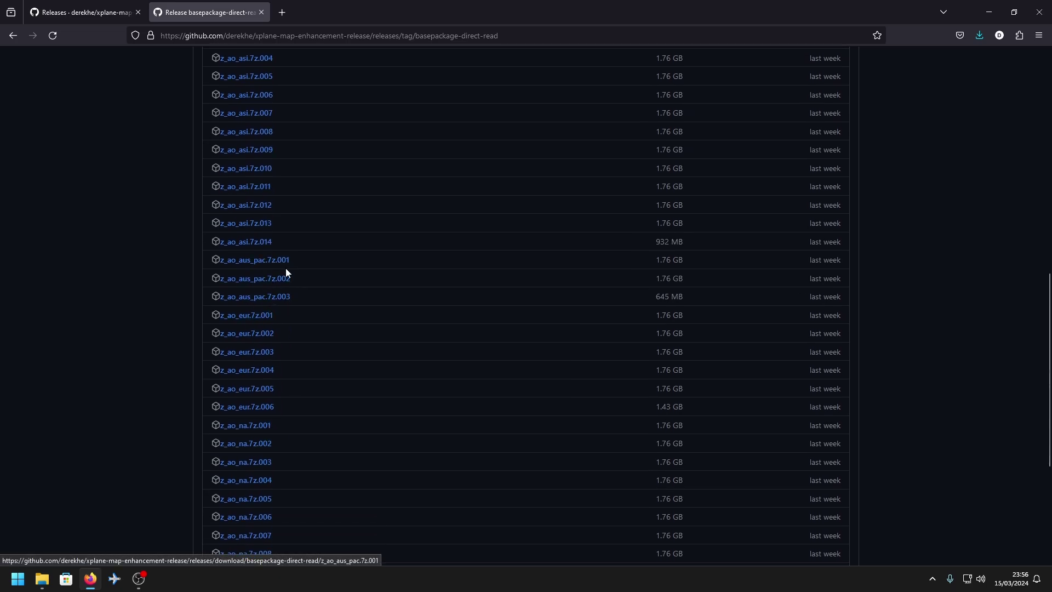
scroll(280, 275, "down", 2)
scroll(247, 311, "down", 1)
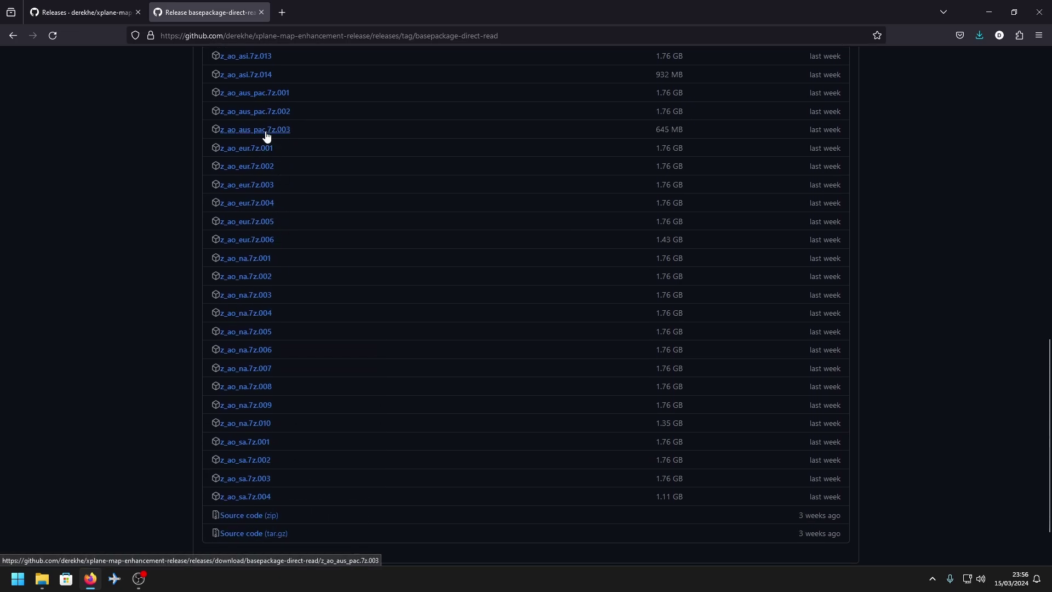
scroll(264, 136, "down", 1)
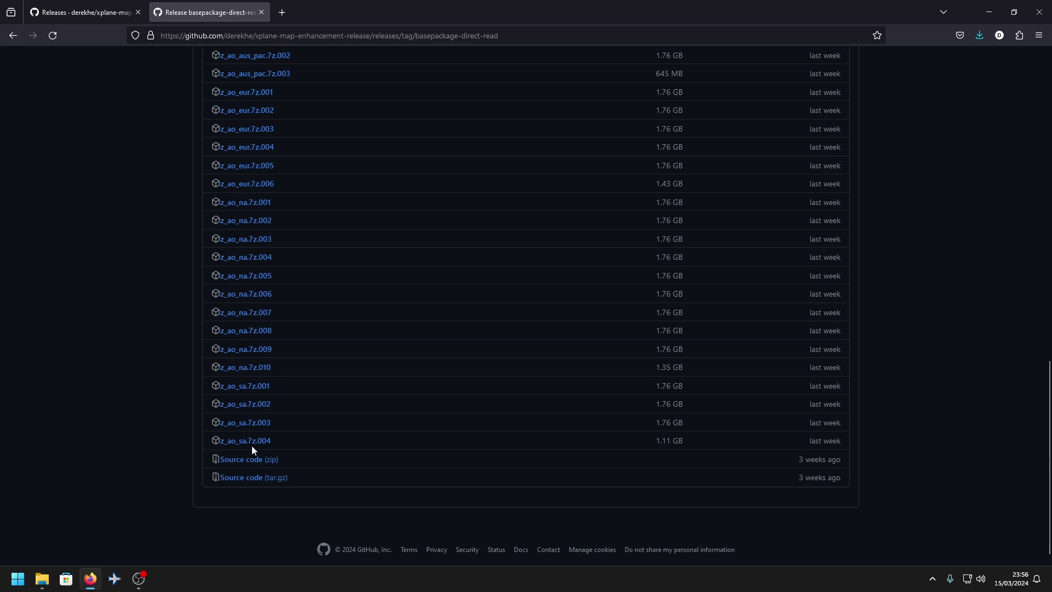
scroll(269, 325, "up", 2)
scroll(267, 328, "up", 3)
scroll(256, 321, "up", 3)
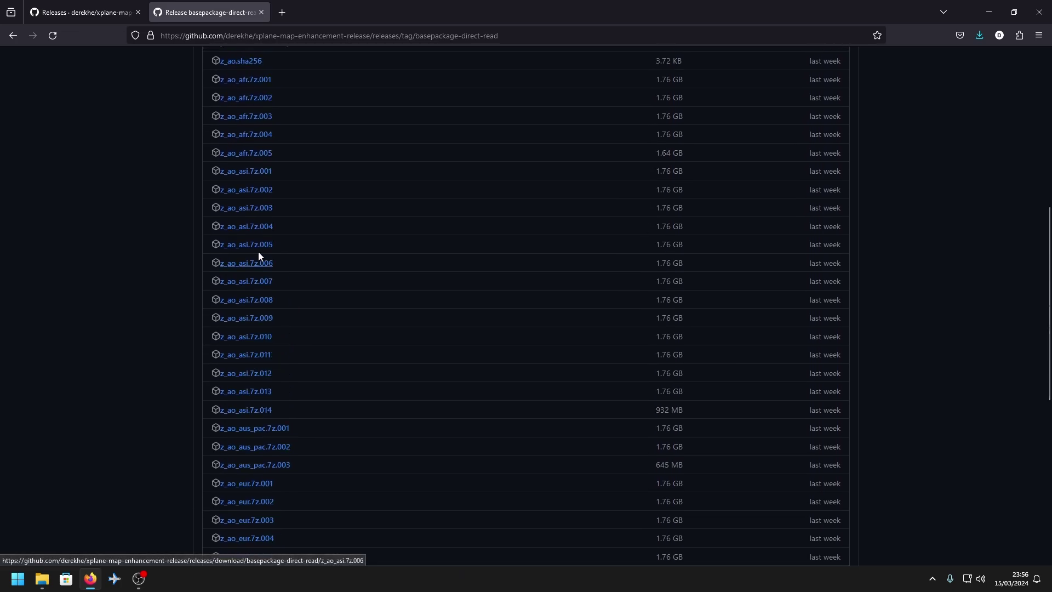
scroll(251, 288, "up", 4)
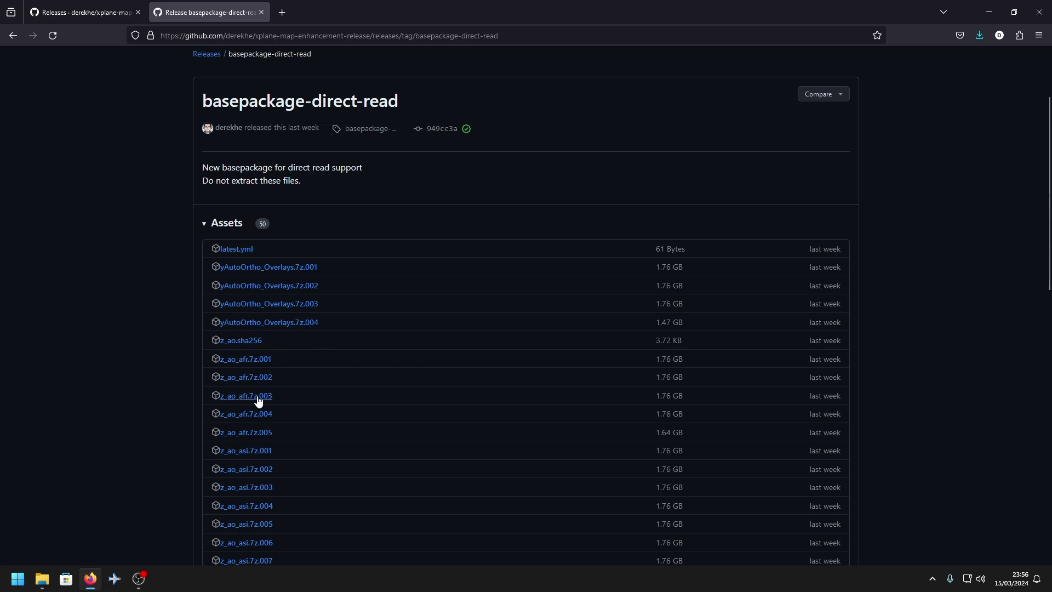
scroll(308, 393, "down", 3)
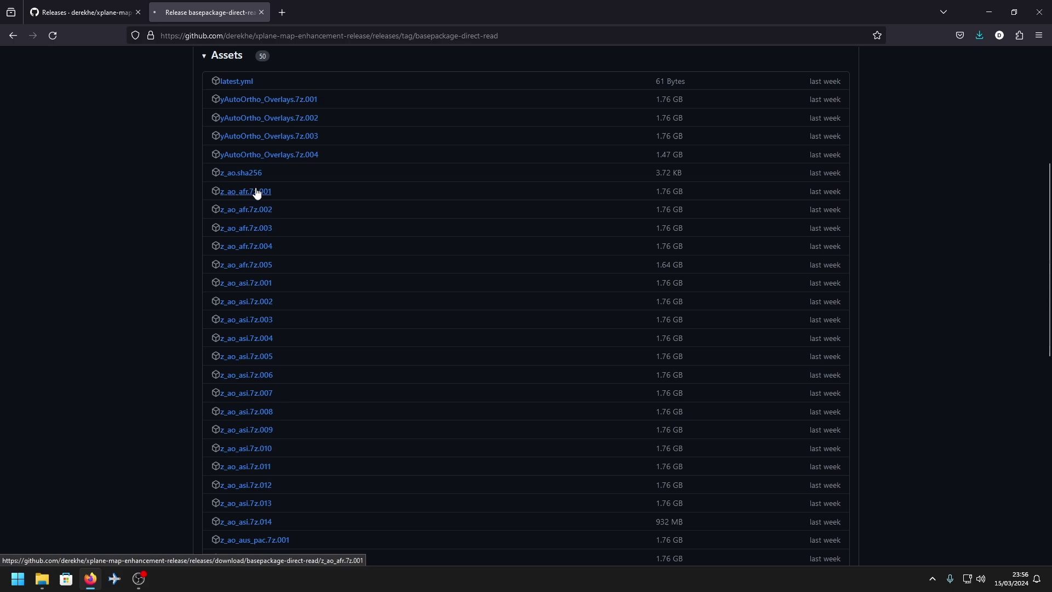
Step: Save z_ao_afr.7z.001 into Base Packages, then return to the Map Enhancement folder
left_click(256, 192)
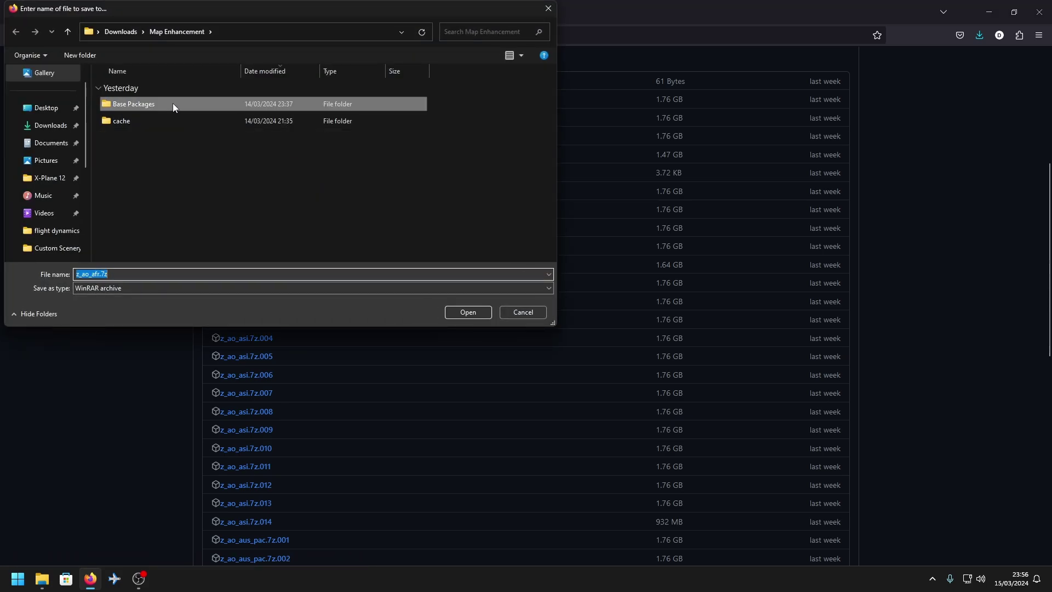
double_click(174, 103)
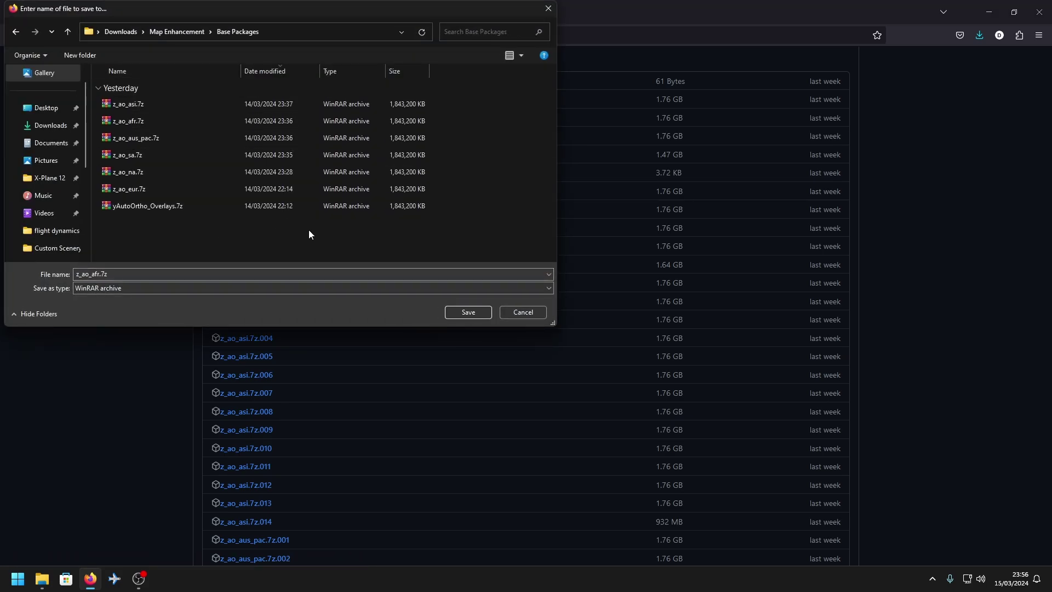
left_click(526, 314)
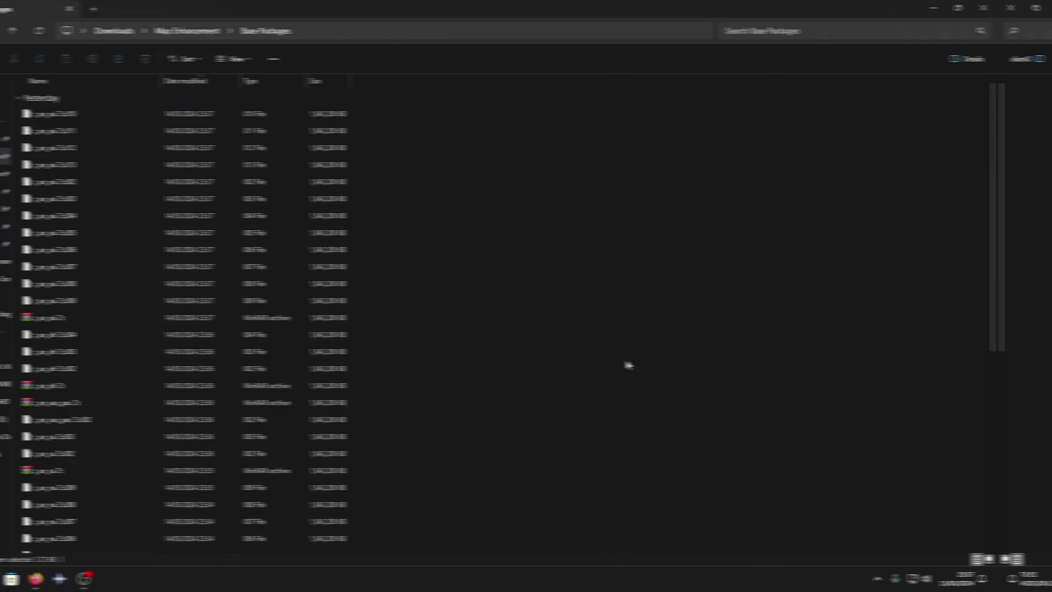
scroll(427, 178, "down", 2)
scroll(427, 178, "down", 5)
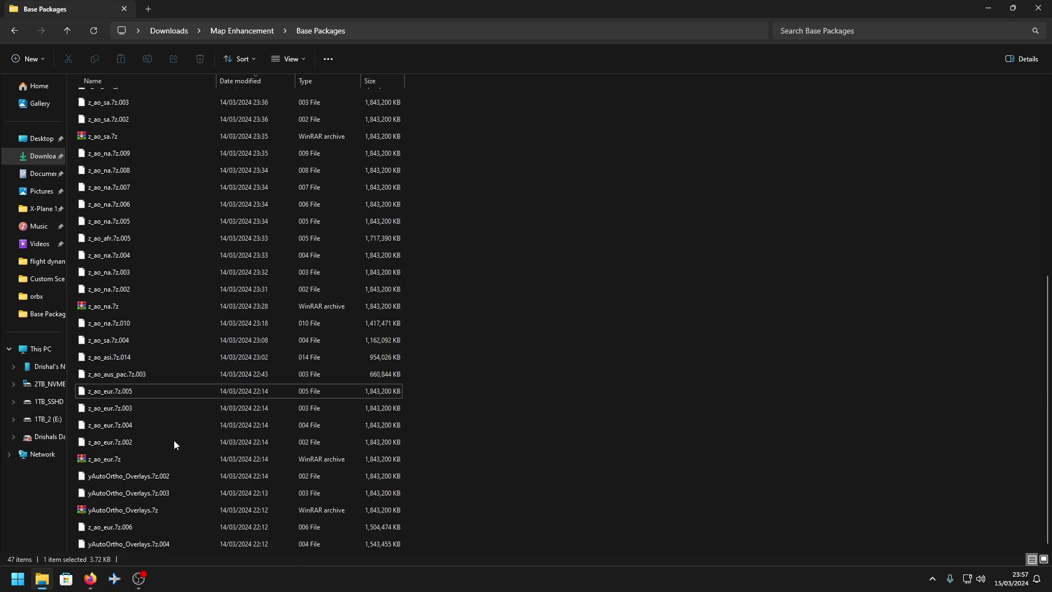
left_click(235, 33)
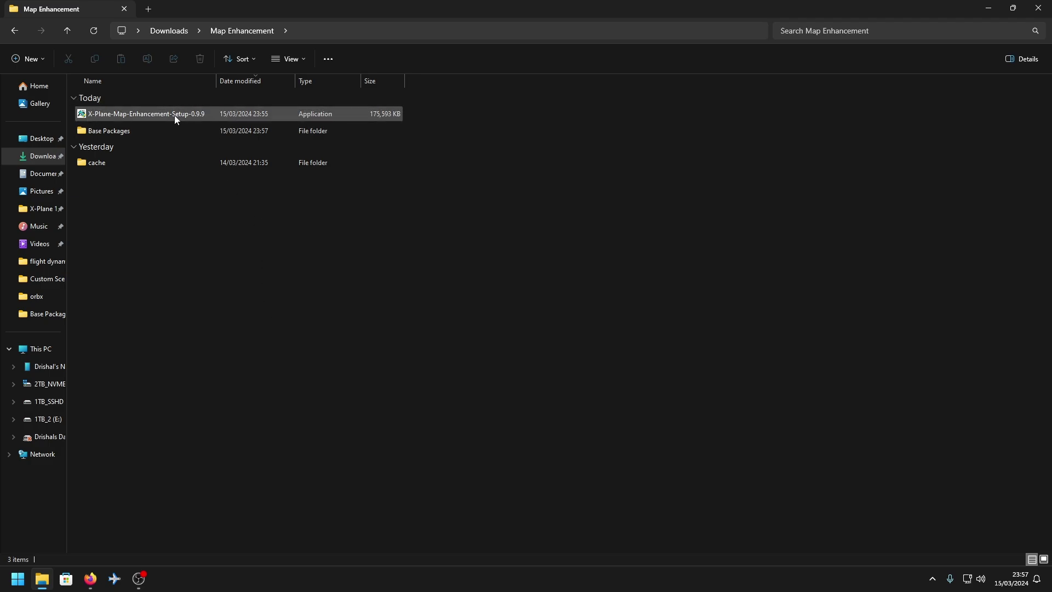
Step: Install Map Enhancement 0.9.9 into the default Program Files folder and maximise its window
double_click(121, 116)
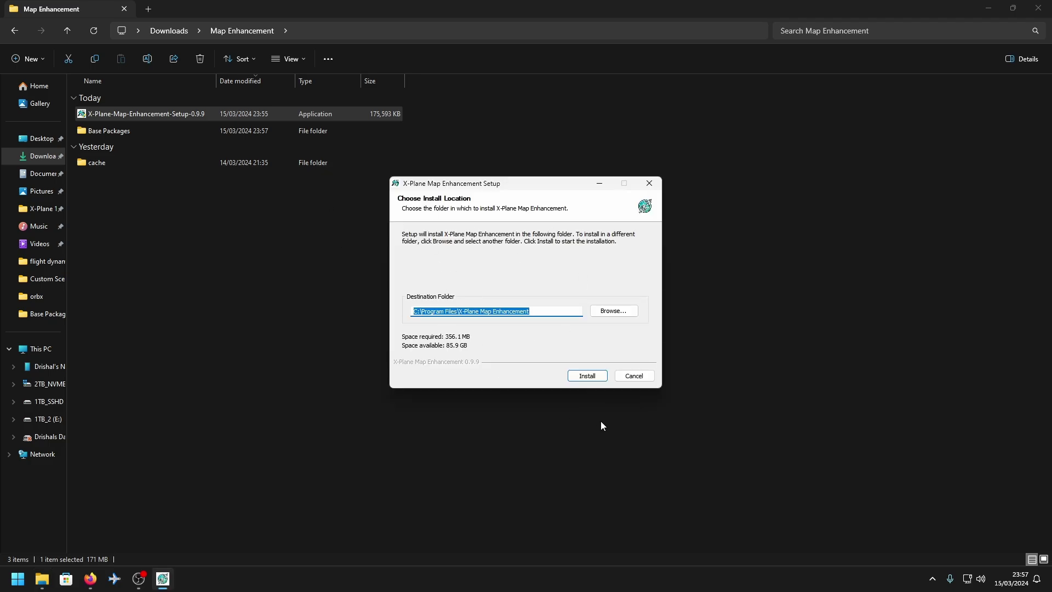
left_click(587, 377)
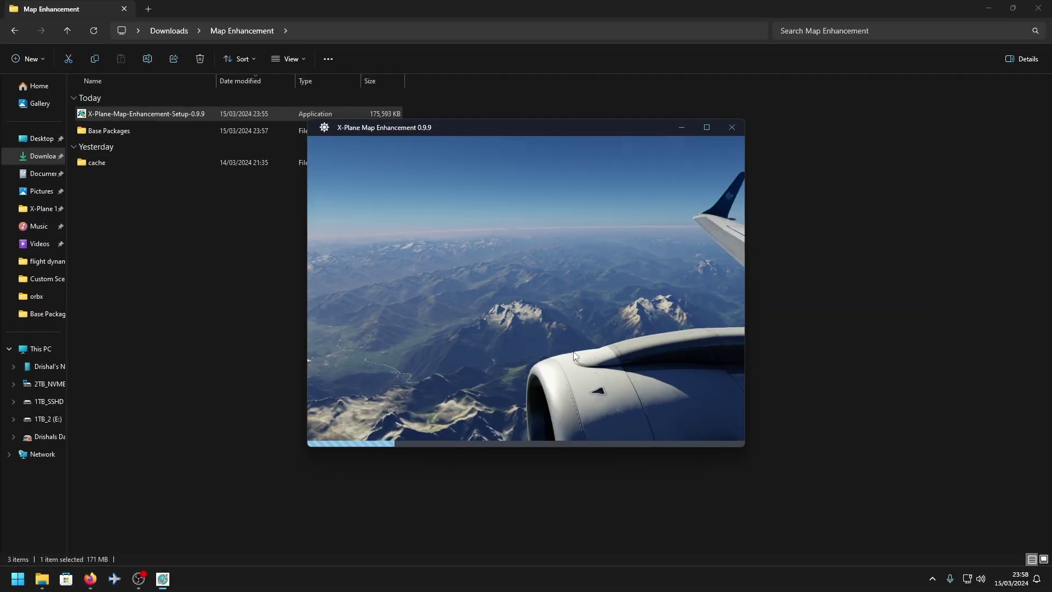
left_click(705, 128)
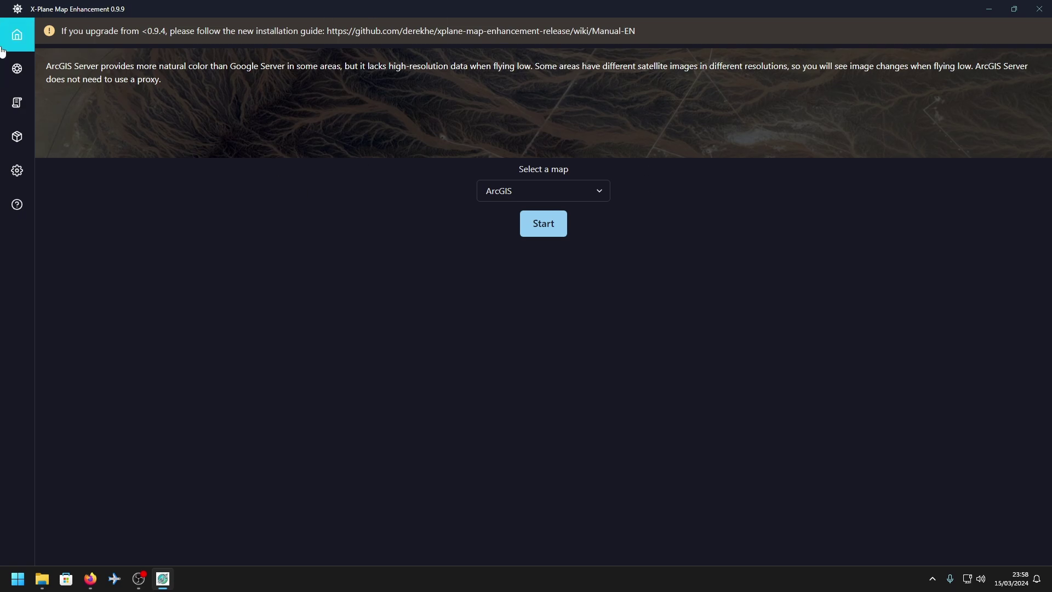
Step: Look over the colour, license and release notes pages, then expand Settings' Scenery Options
left_click(10, 78)
left_click(17, 102)
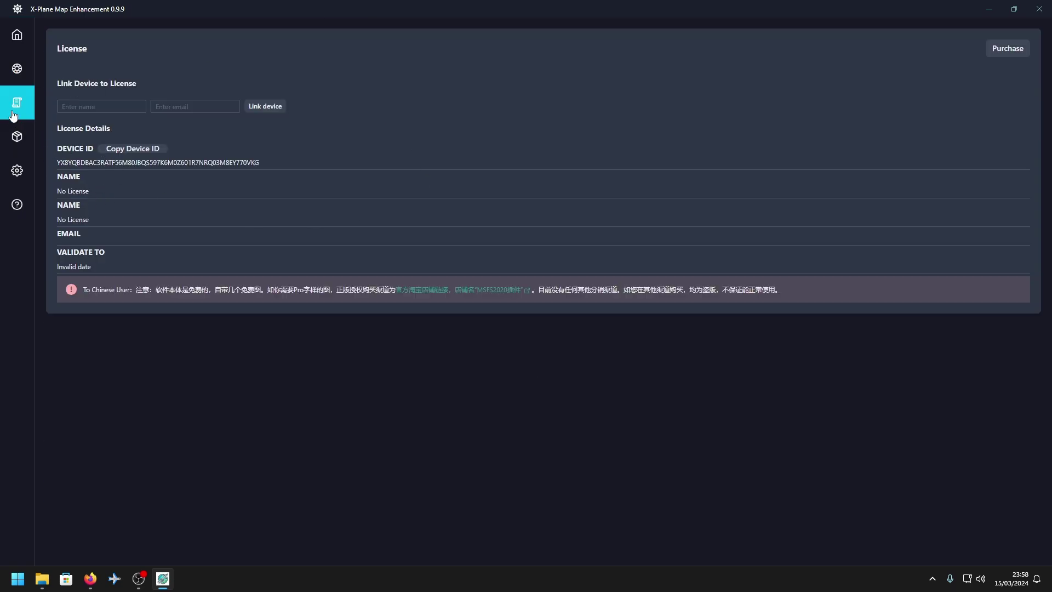
left_click(17, 137)
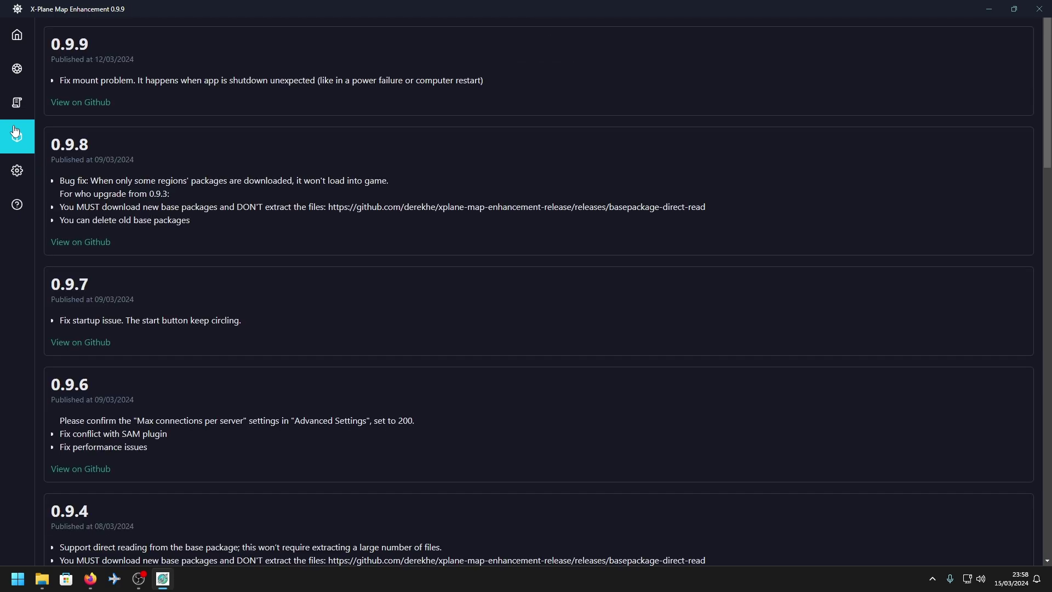
left_click(17, 171)
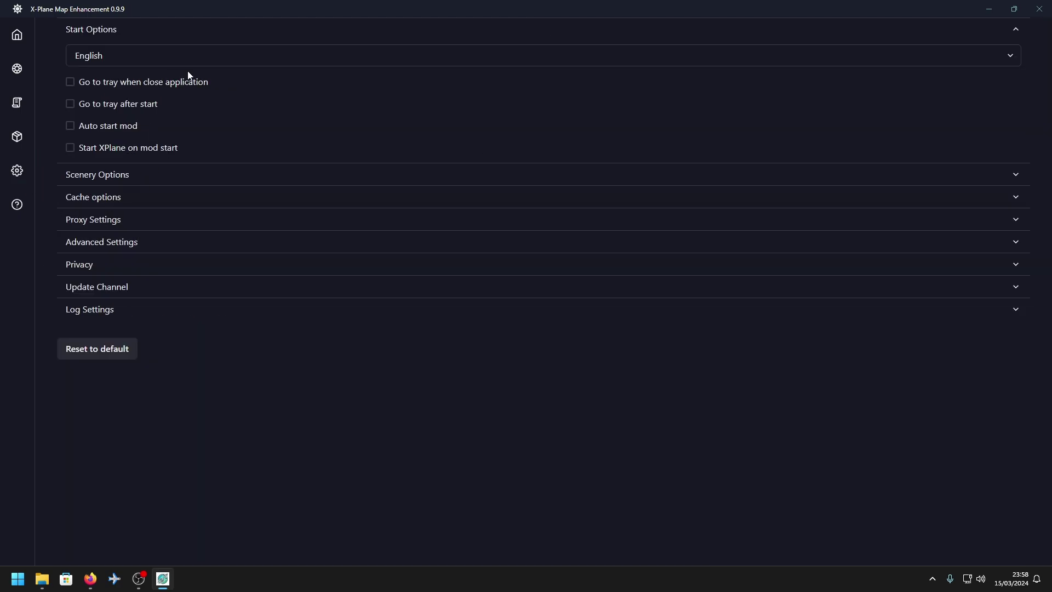
left_click(149, 178)
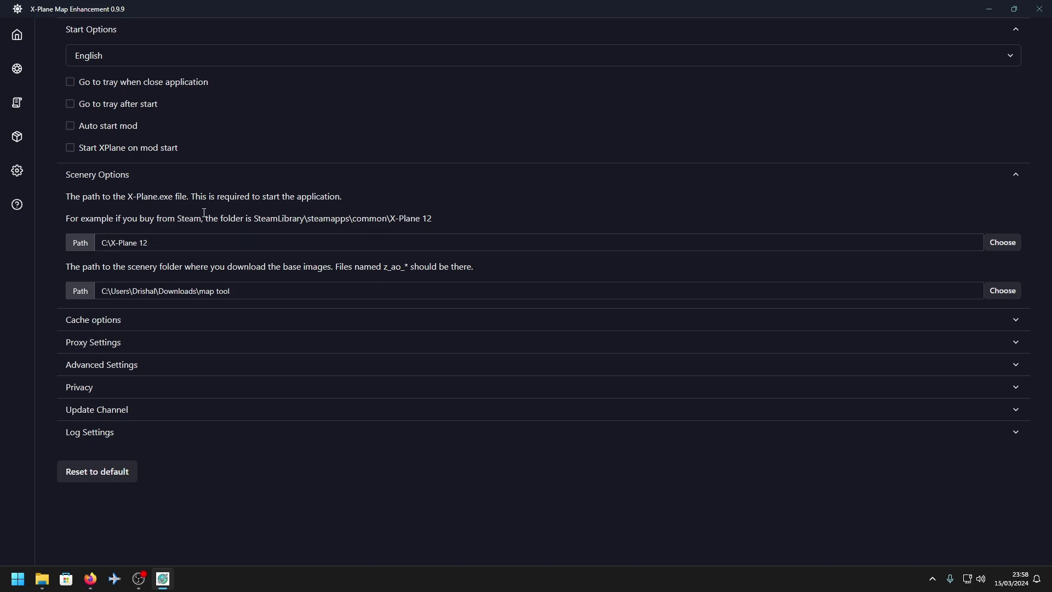
Step: Set the X-Plane location to C:\X-Plane 12
left_click_drag(157, 219, 405, 231)
left_click(414, 224)
left_click(1003, 242)
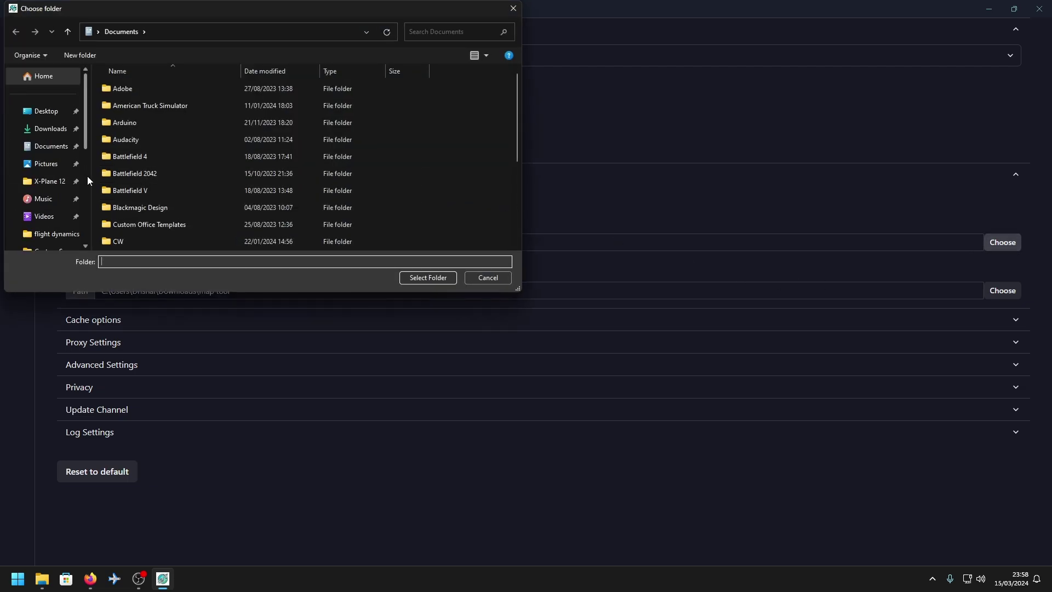
scroll(52, 202, "down", 5)
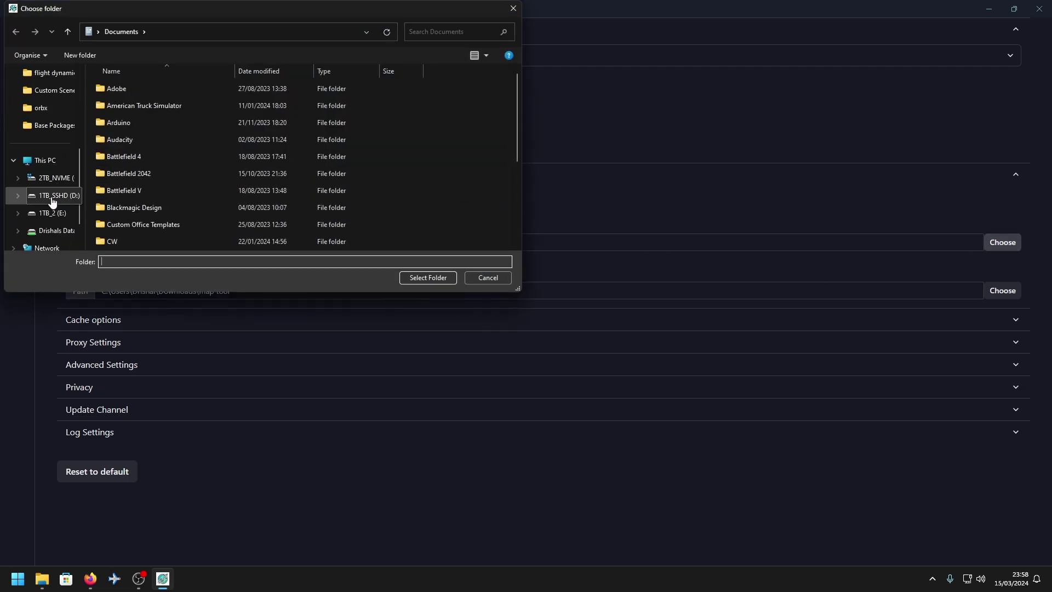
left_click(51, 177)
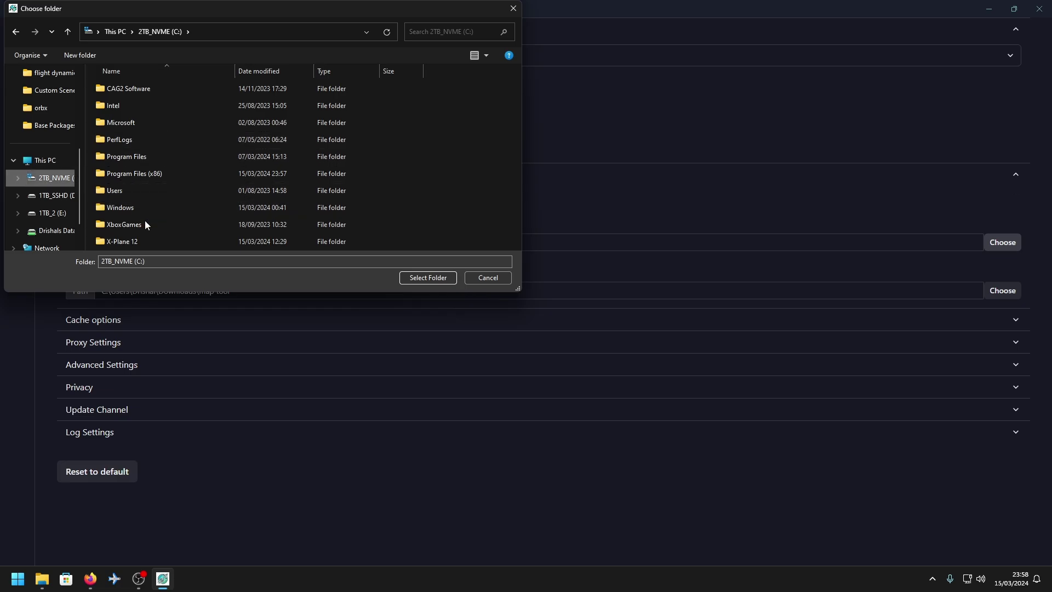
double_click(135, 234)
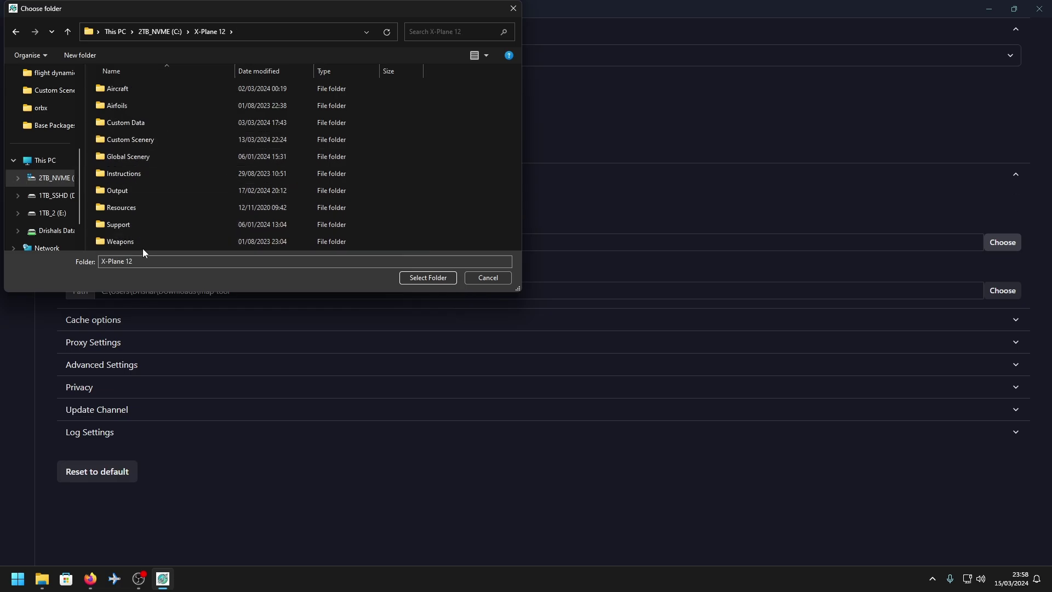
left_click(436, 280)
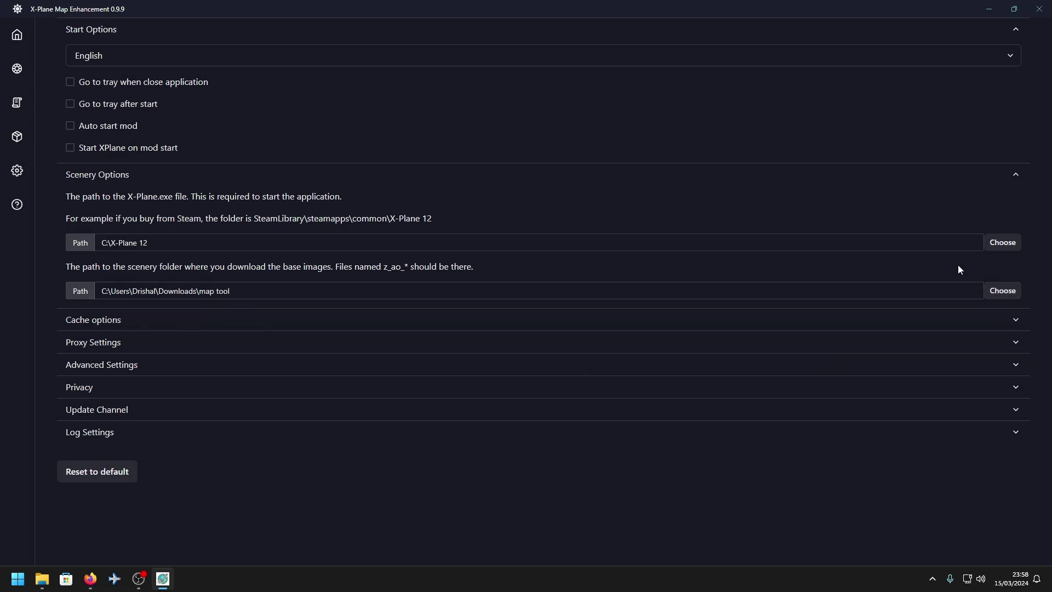
Step: Set the base scenery folder to Downloads\Map Enhancement\Base Packages
left_click(1007, 294)
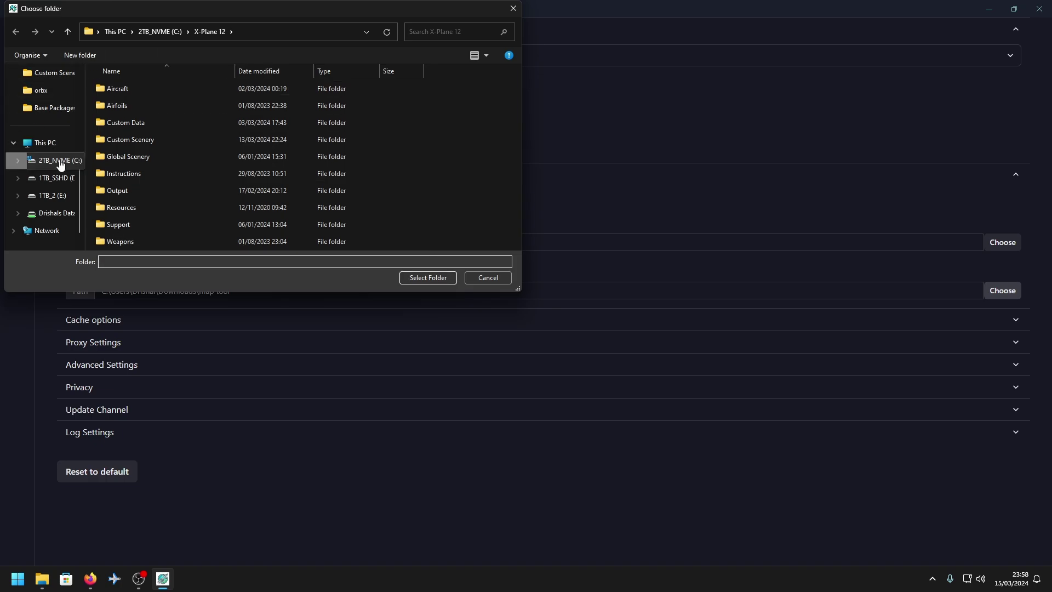
scroll(59, 165, "up", 5)
left_click(49, 128)
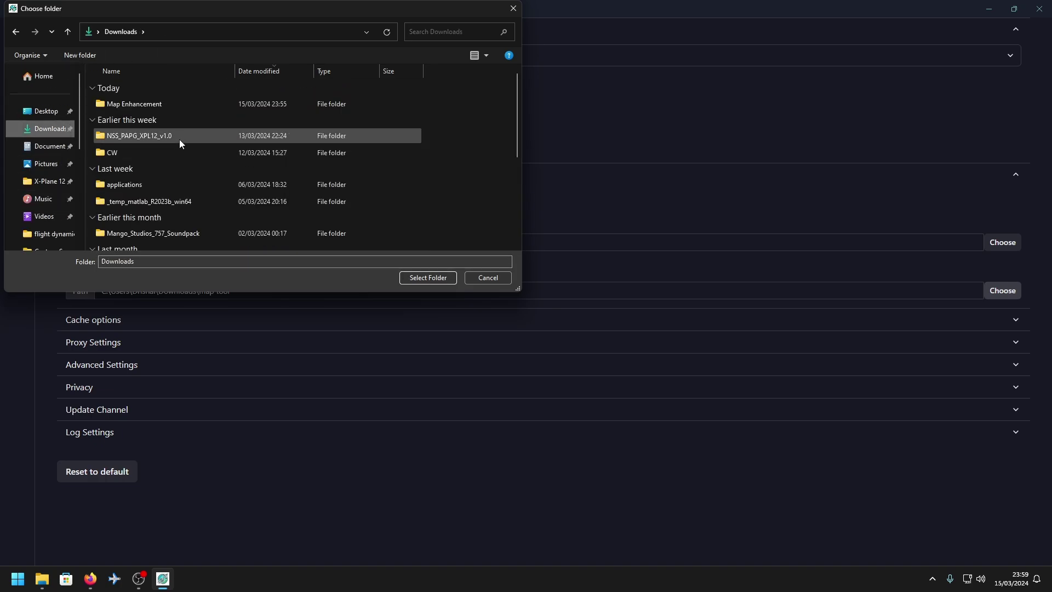
scroll(179, 140, "down", 5)
scroll(143, 198, "down", 1)
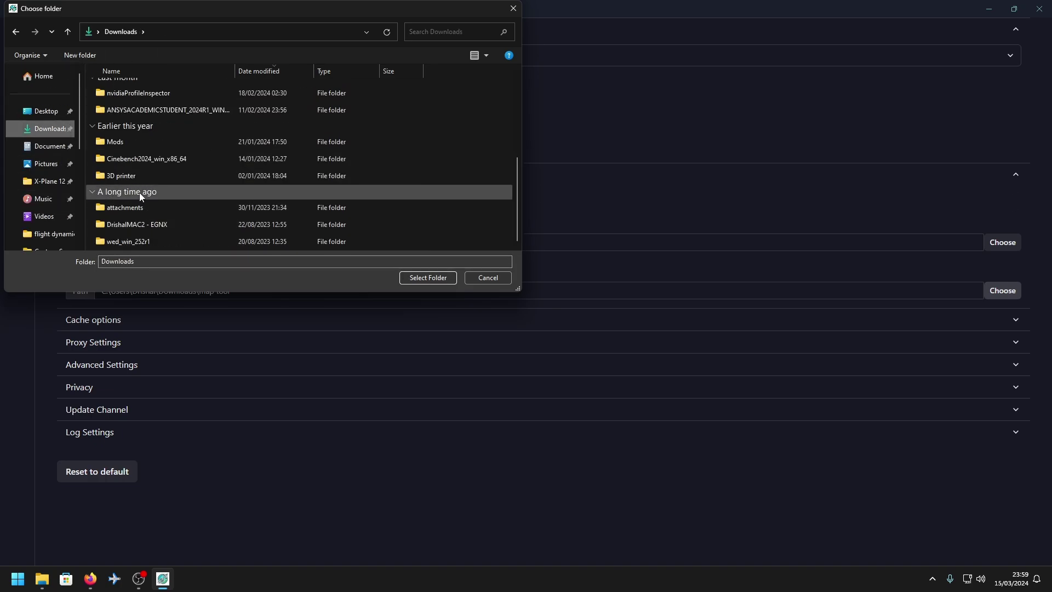
scroll(159, 190, "up", 2)
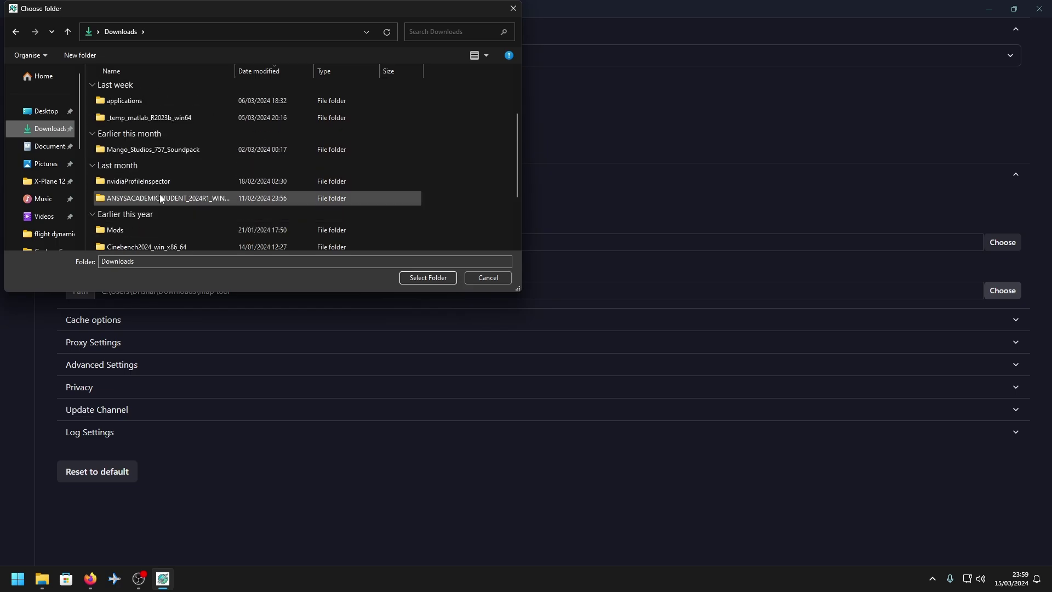
scroll(159, 197, "up", 1)
scroll(164, 115, "up", 1)
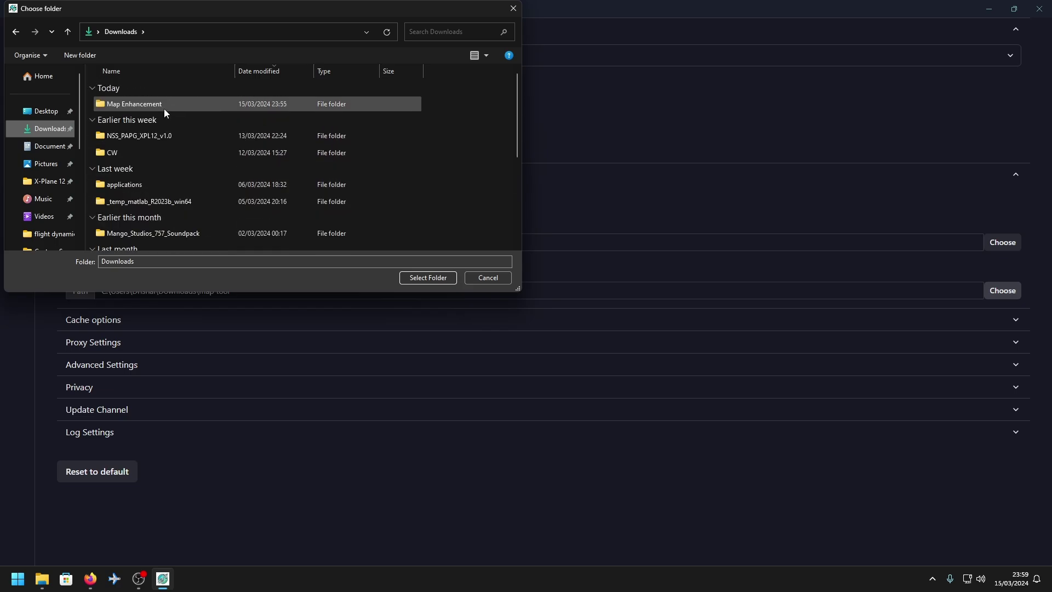
double_click(163, 108)
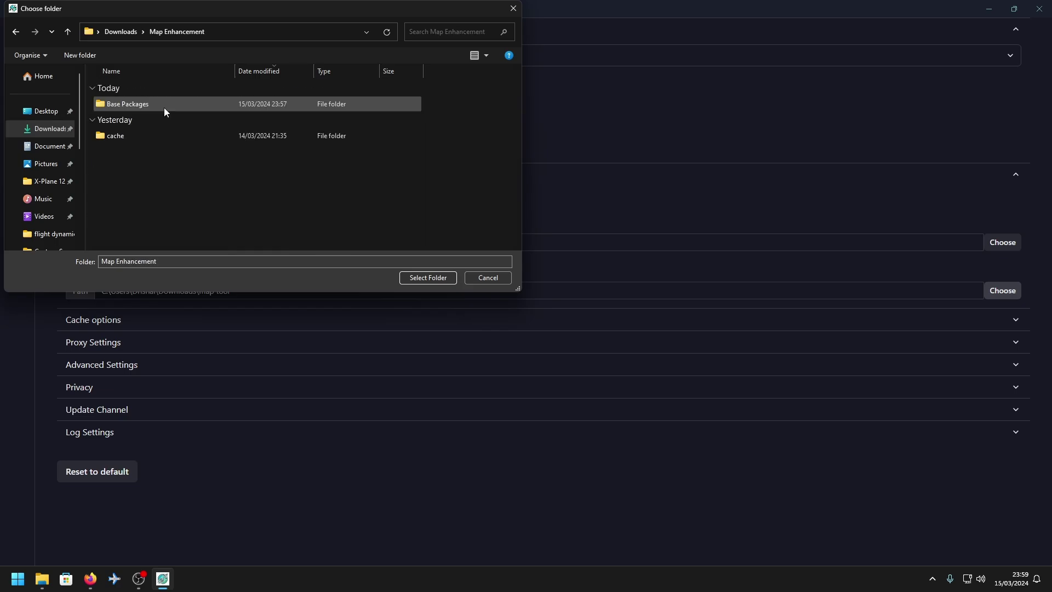
double_click(130, 105)
left_click(408, 278)
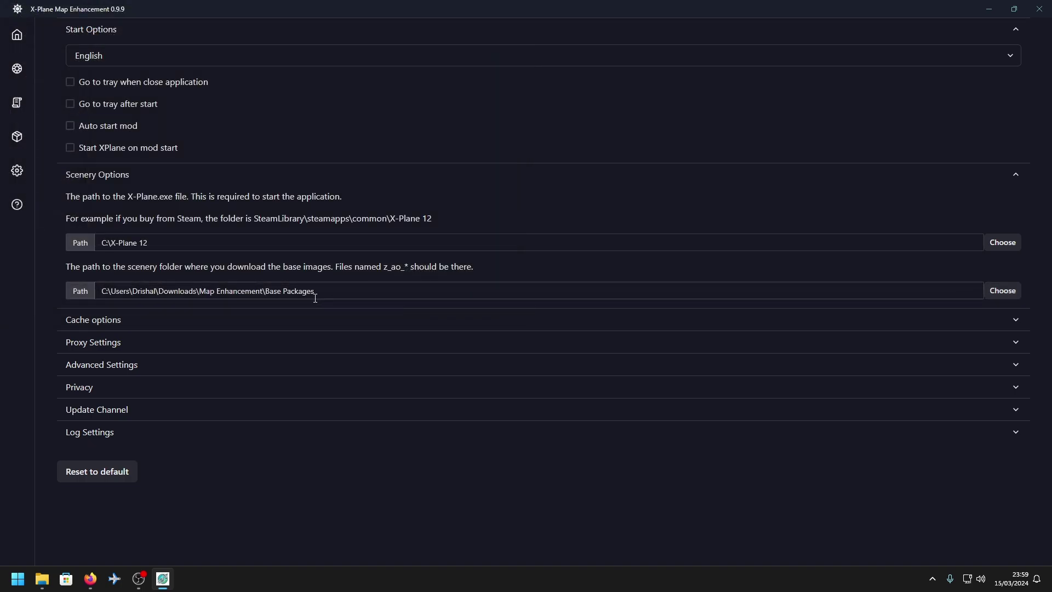
Step: Point the cache directory to Downloads\Map Enhancement\cache, leaving the 60 GB limit unchanged
left_click(799, 329)
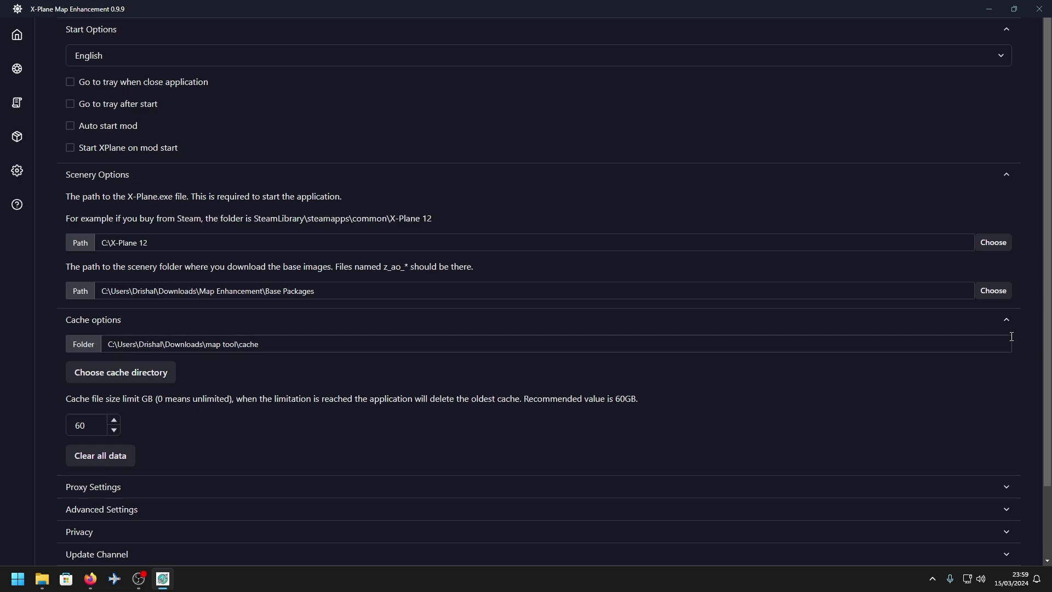
left_click(162, 373)
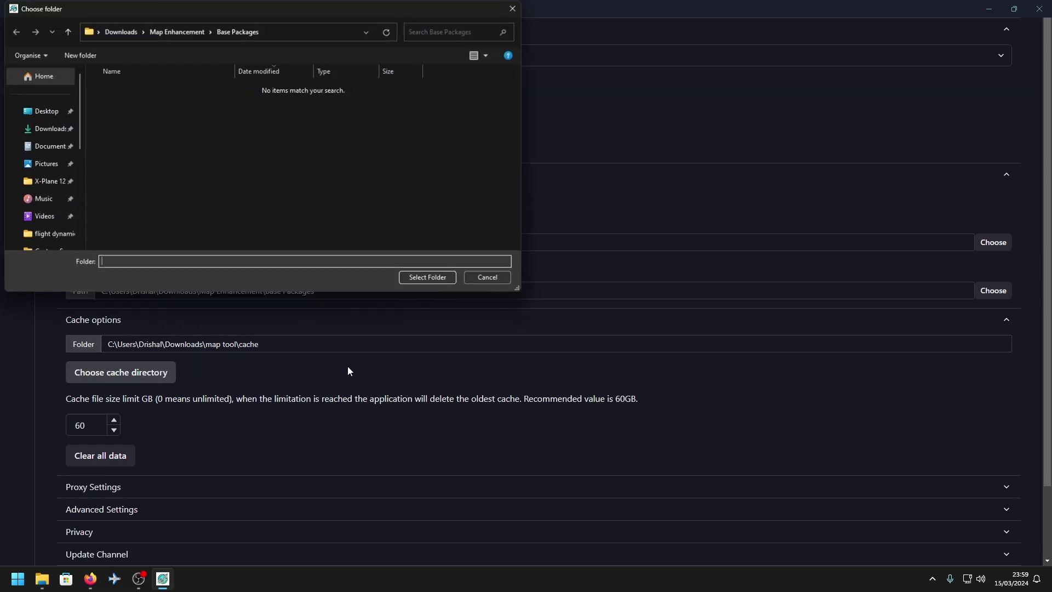
left_click(176, 33)
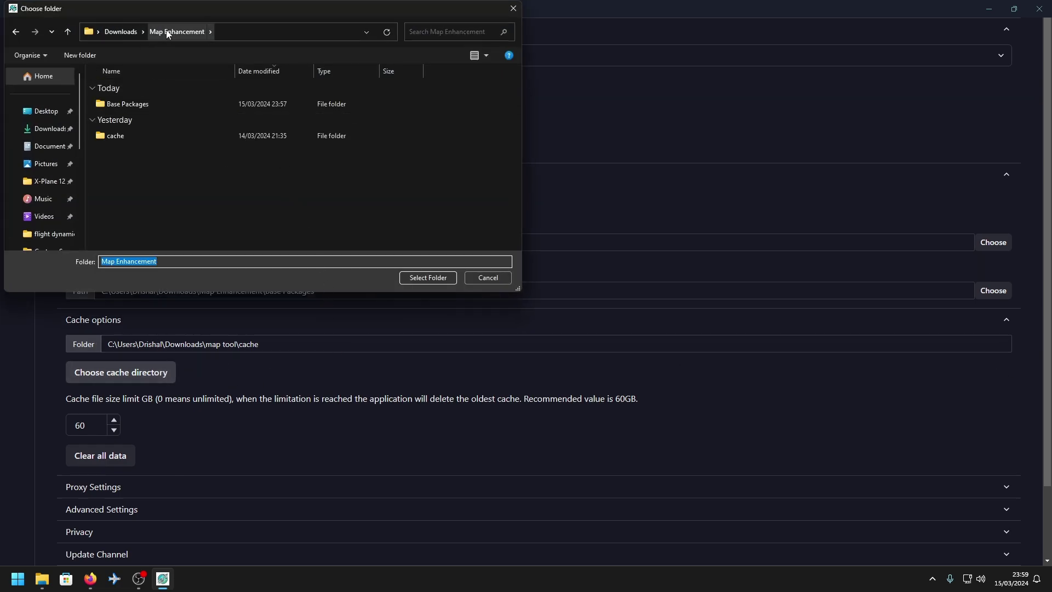
double_click(111, 140)
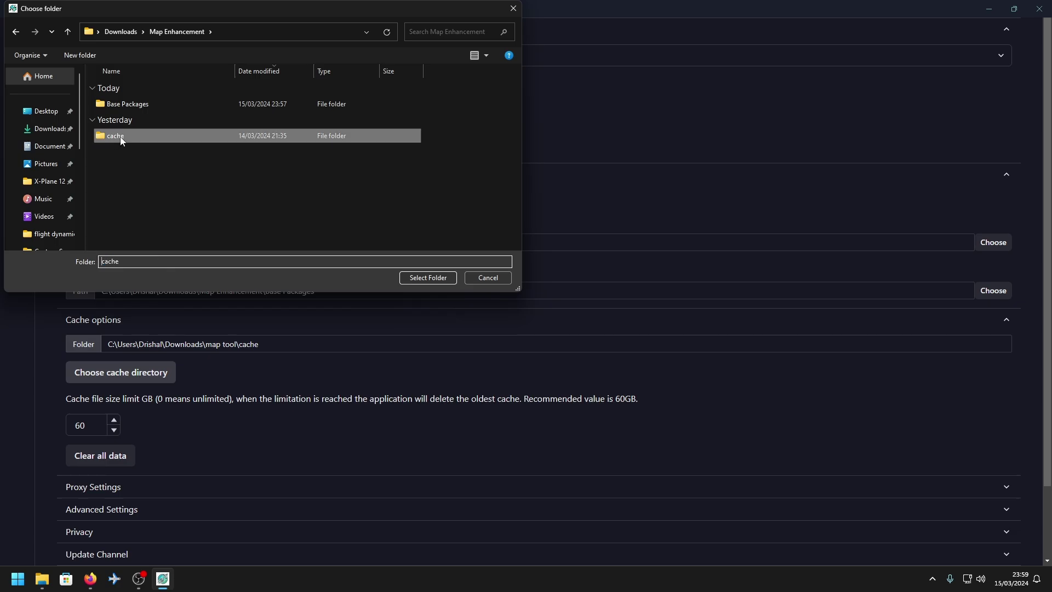
left_click(428, 278)
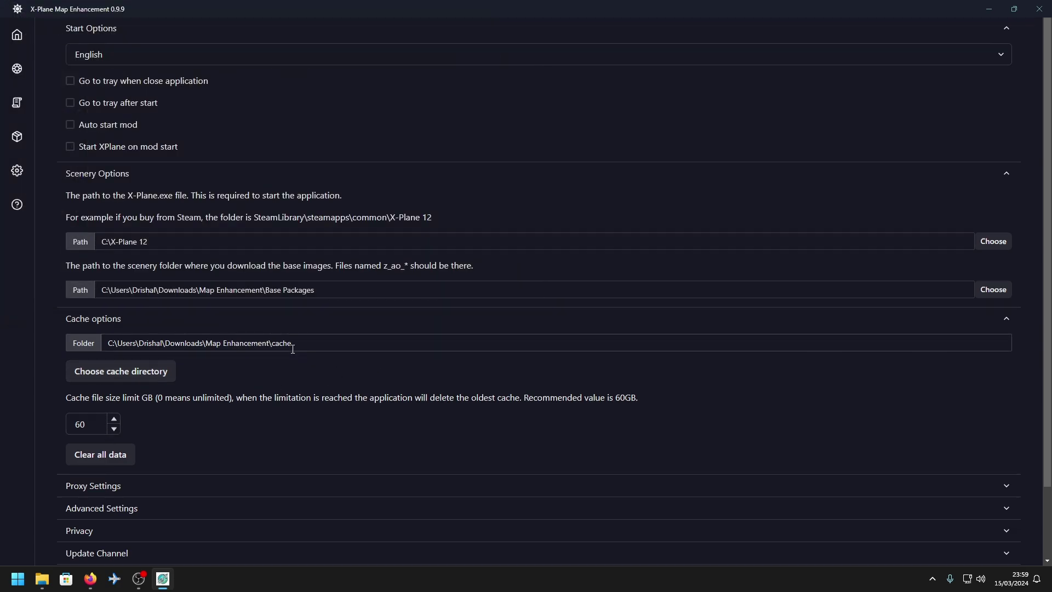
scroll(378, 306, "down", 1)
scroll(239, 393, "up", 1)
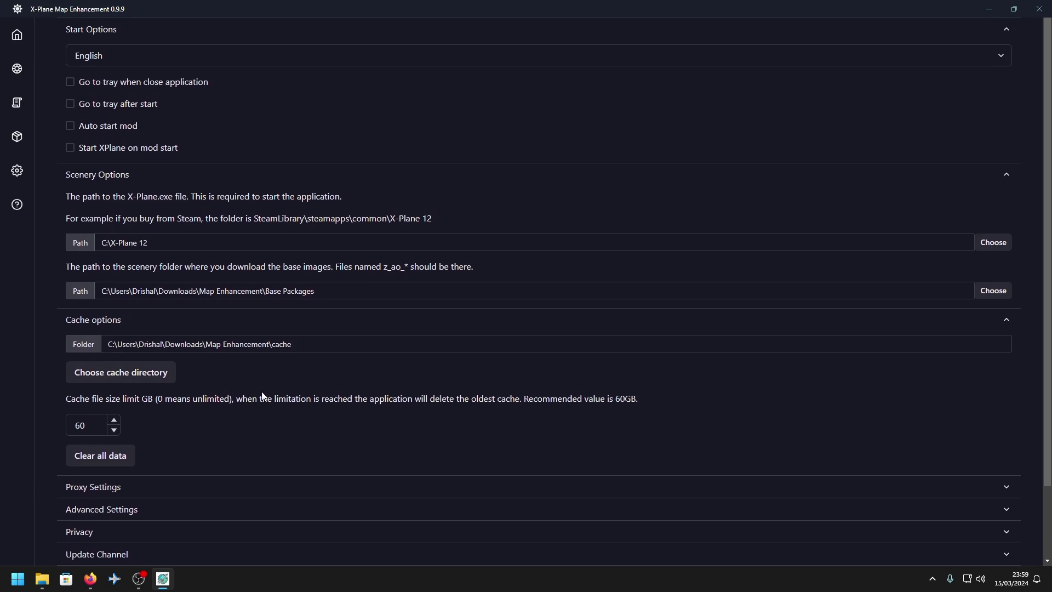
Step: Return to the home page and choose Bing Maps as the map source
left_click(16, 69)
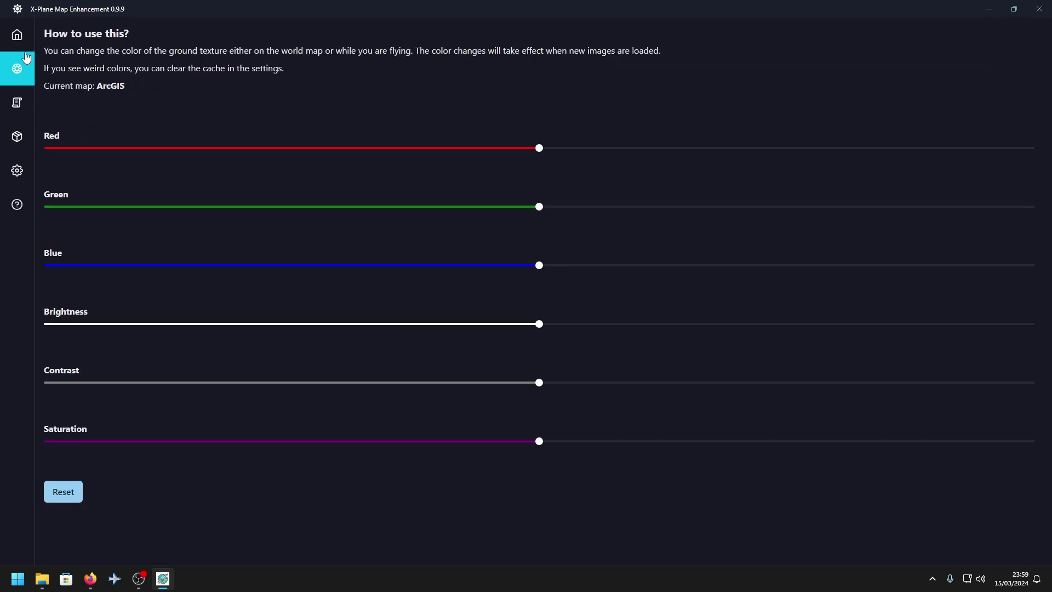
left_click(17, 34)
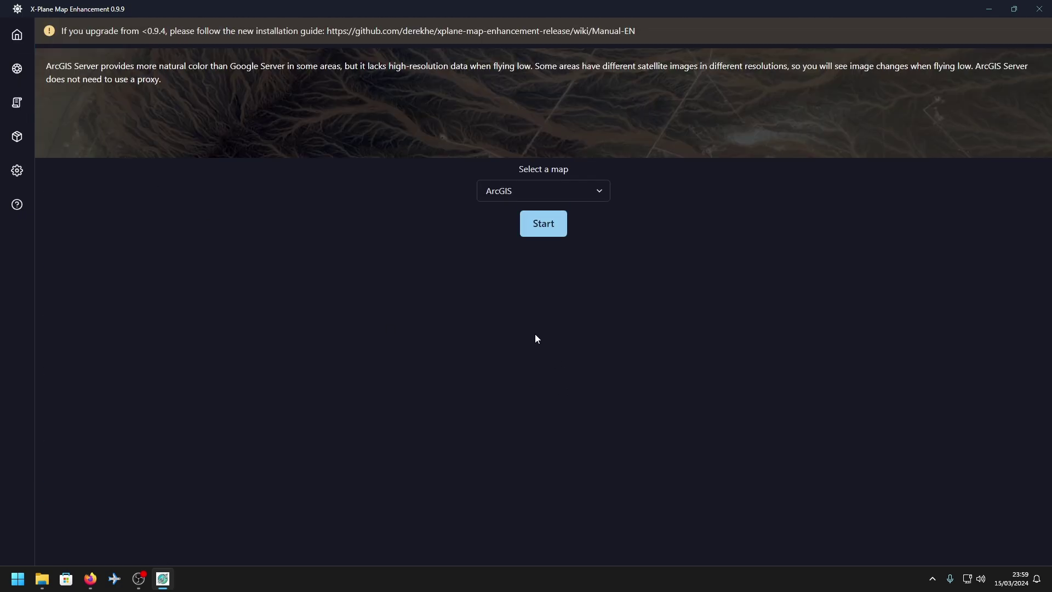
left_click(556, 192)
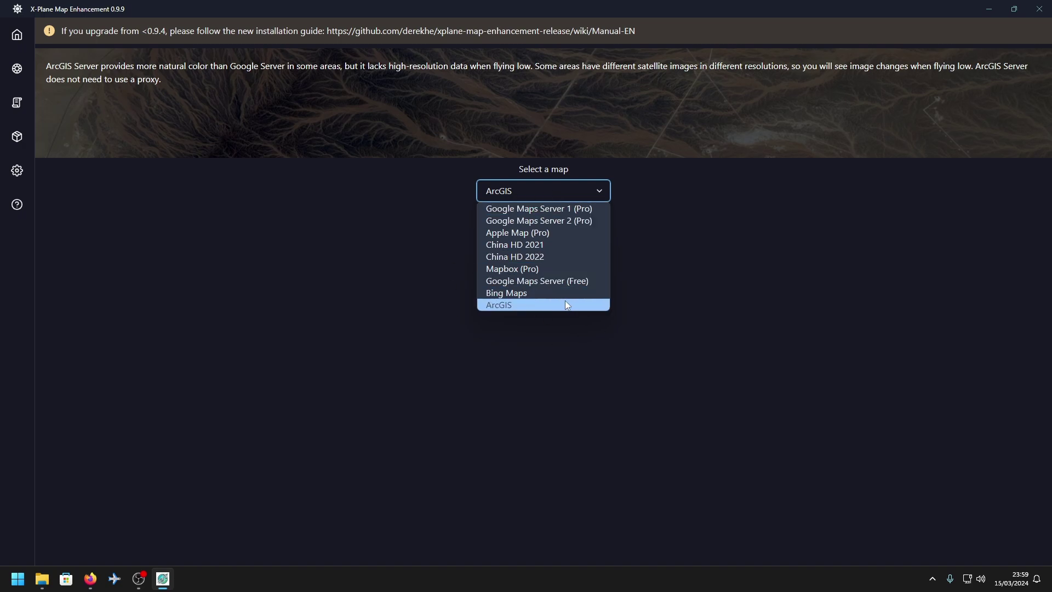
left_click(524, 293)
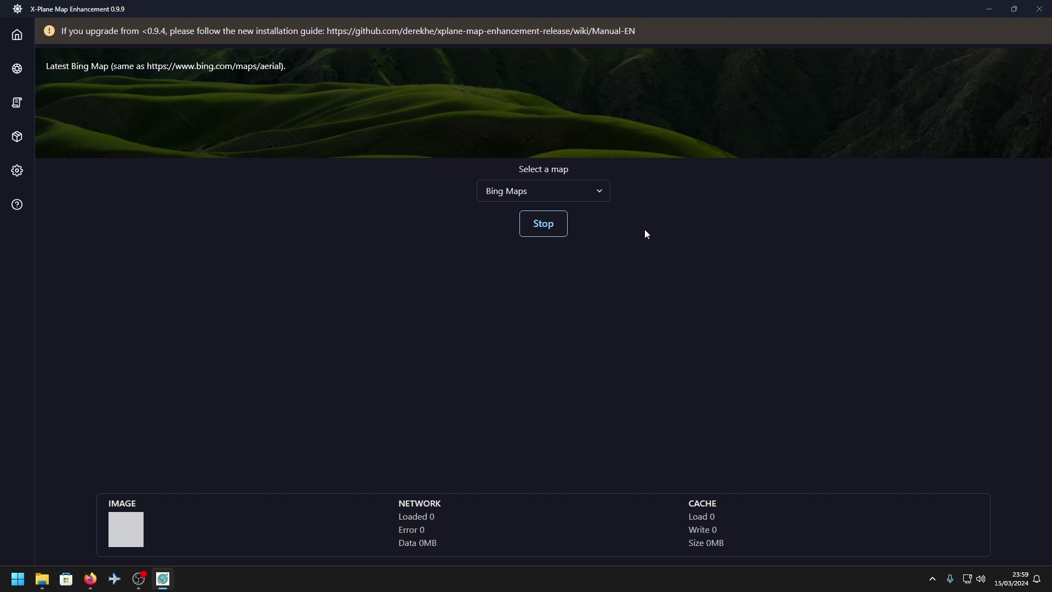
left_click(983, 10)
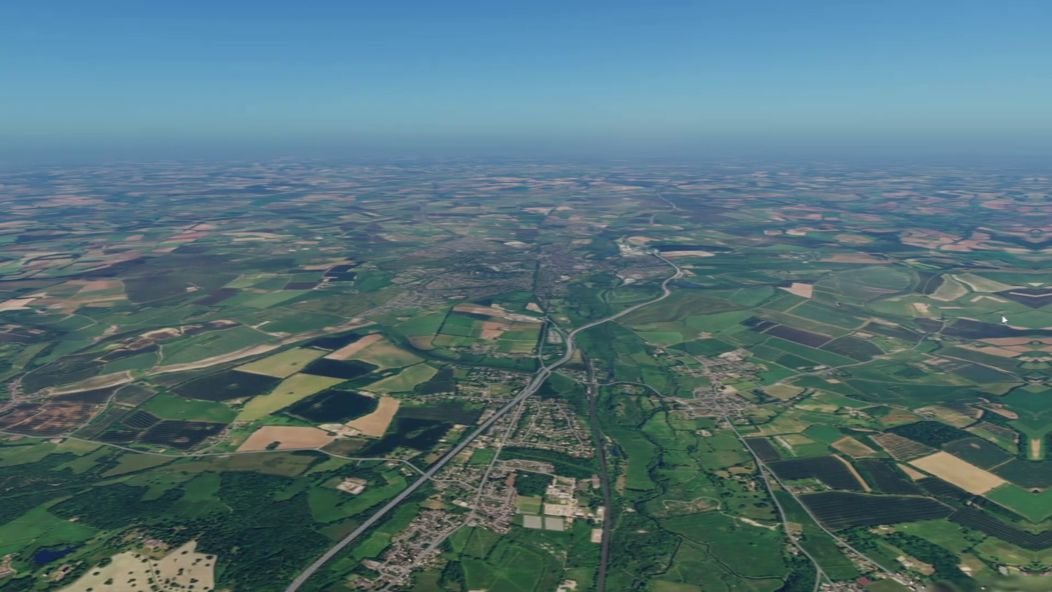